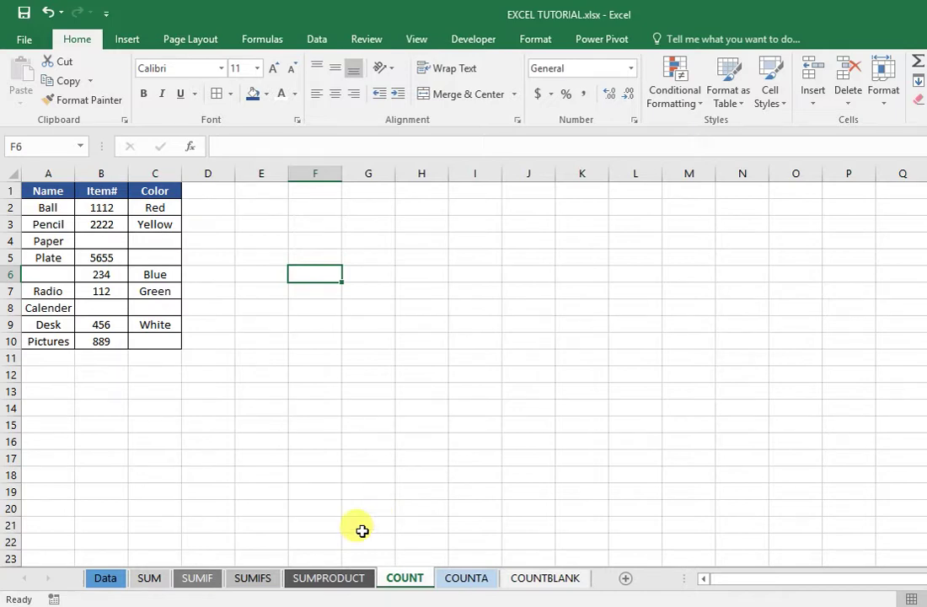
Step: Hide the SUM, SUMIF, SUMIFS and SUMPRODUCT sheets together
left_click(147, 582)
left_click(196, 582, "ctrl")
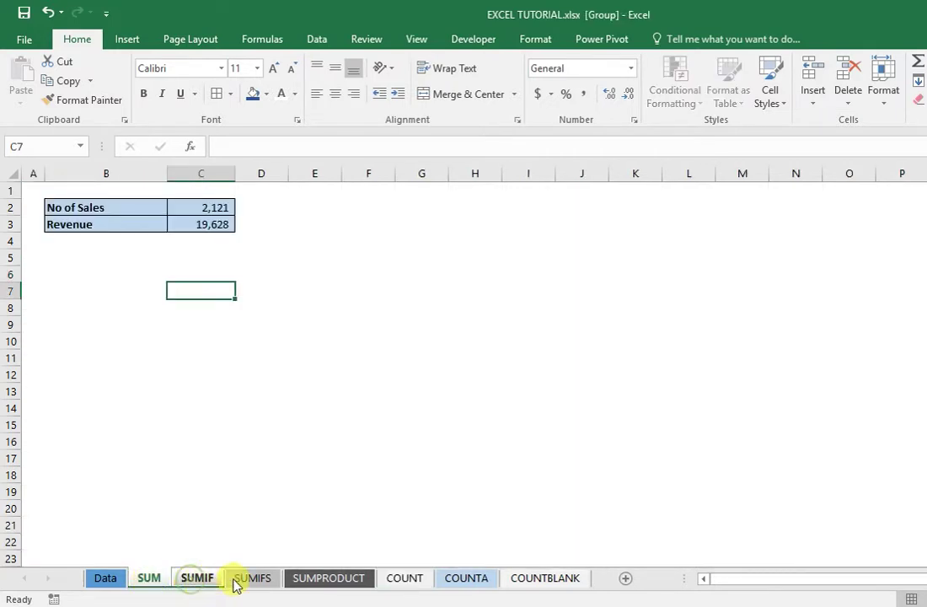
left_click(262, 582, "ctrl")
left_click(307, 581, "ctrl")
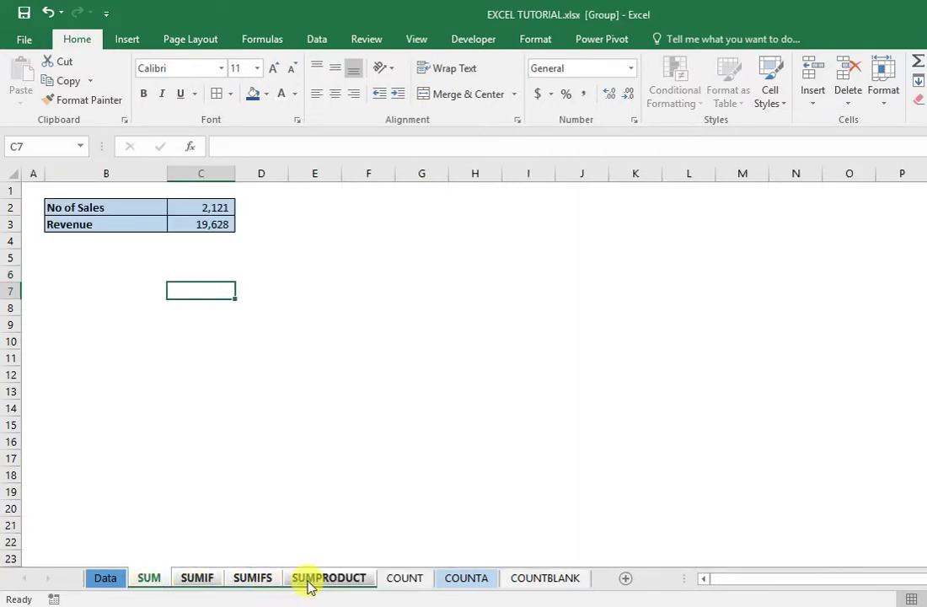
right_click(307, 583)
left_click(364, 508)
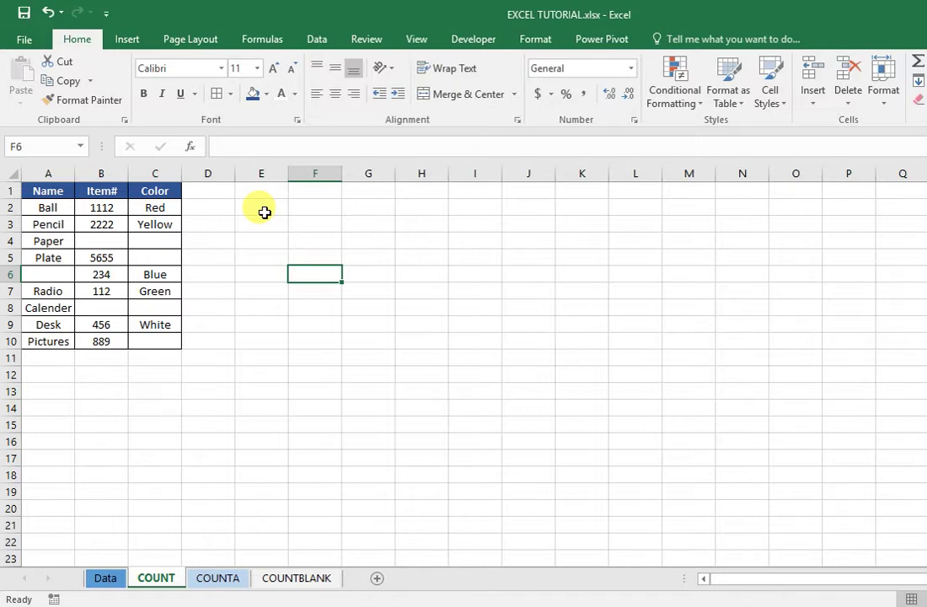
Step: On the COUNT sheet, enter =COUNT(B2:B10) in E2 to count the numeric Item# entries, and check the result against the column
left_click(264, 212)
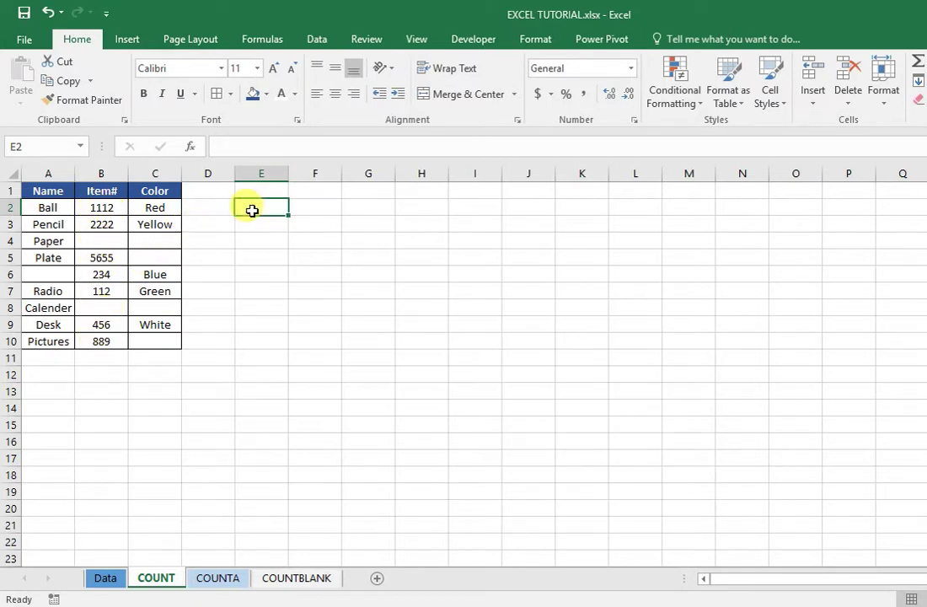
type("=c")
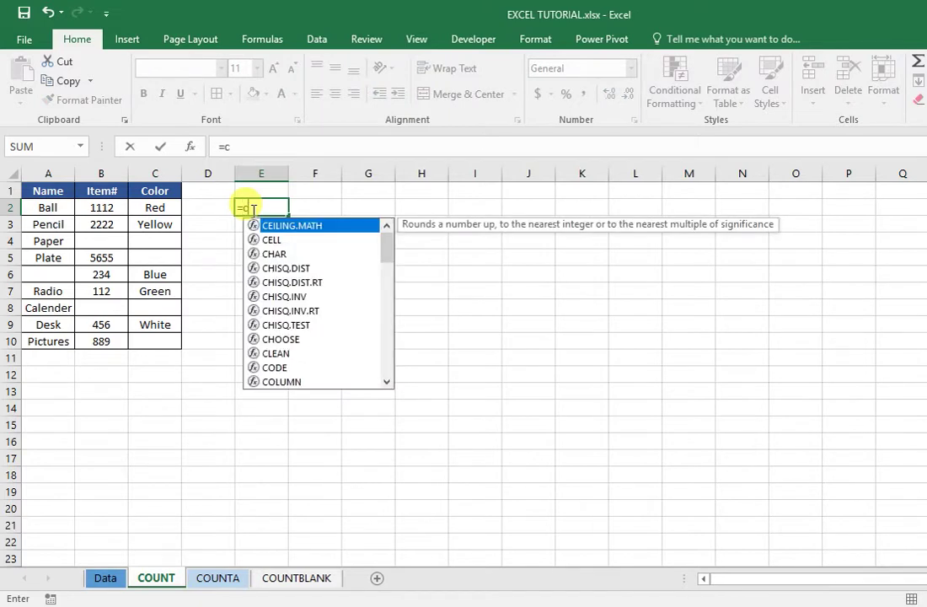
type("ou")
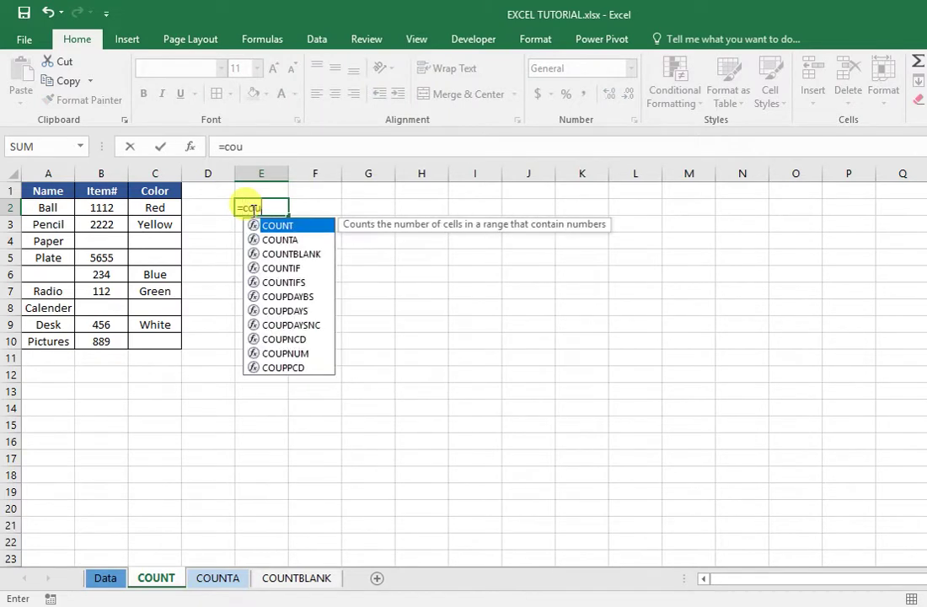
type("nt")
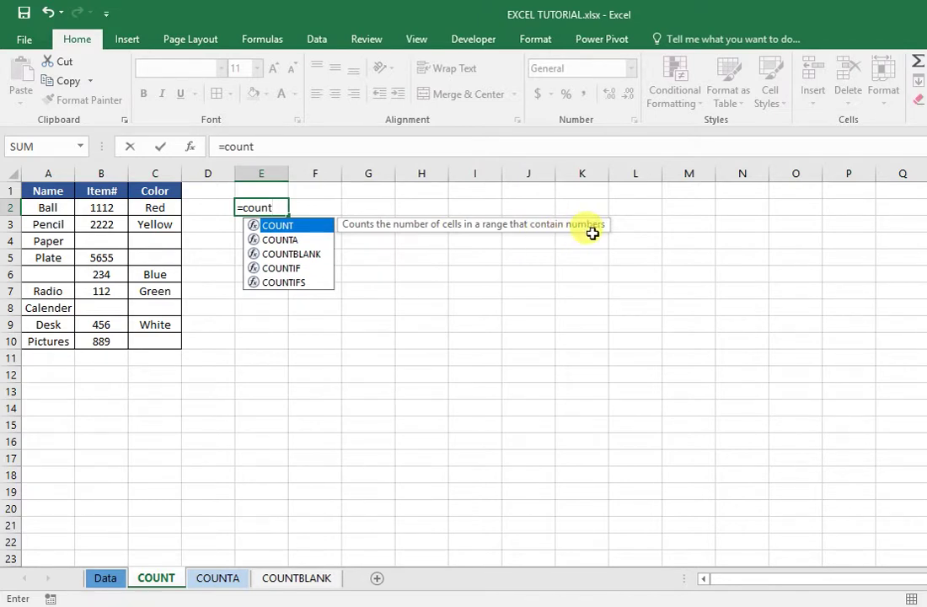
key("Tab")
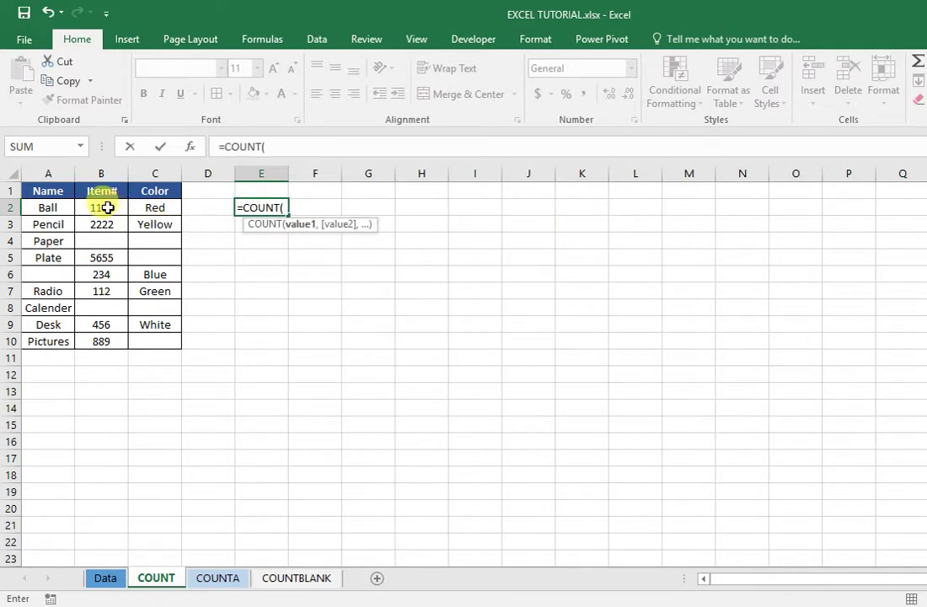
left_click_drag(108, 208, 94, 337)
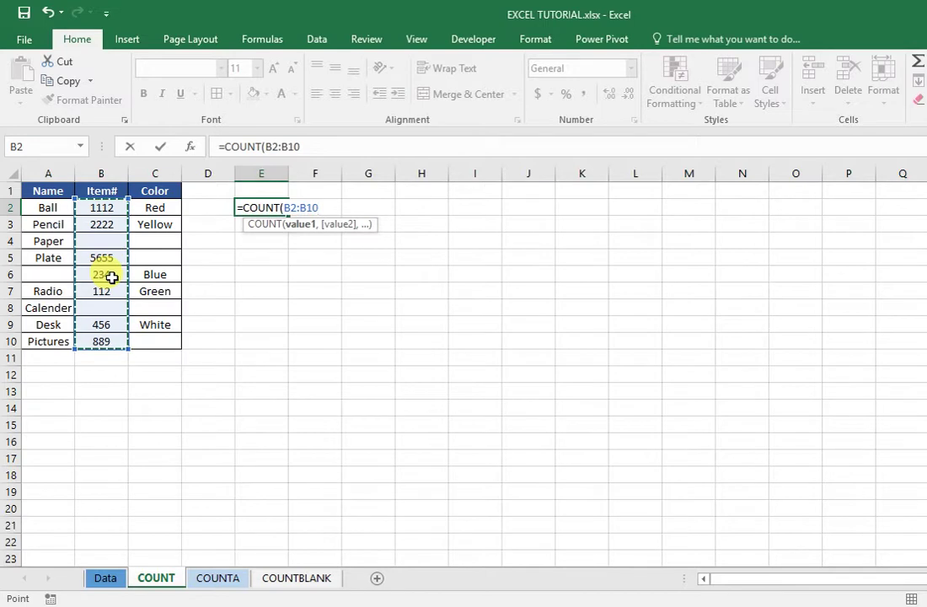
type(")")
key("Return")
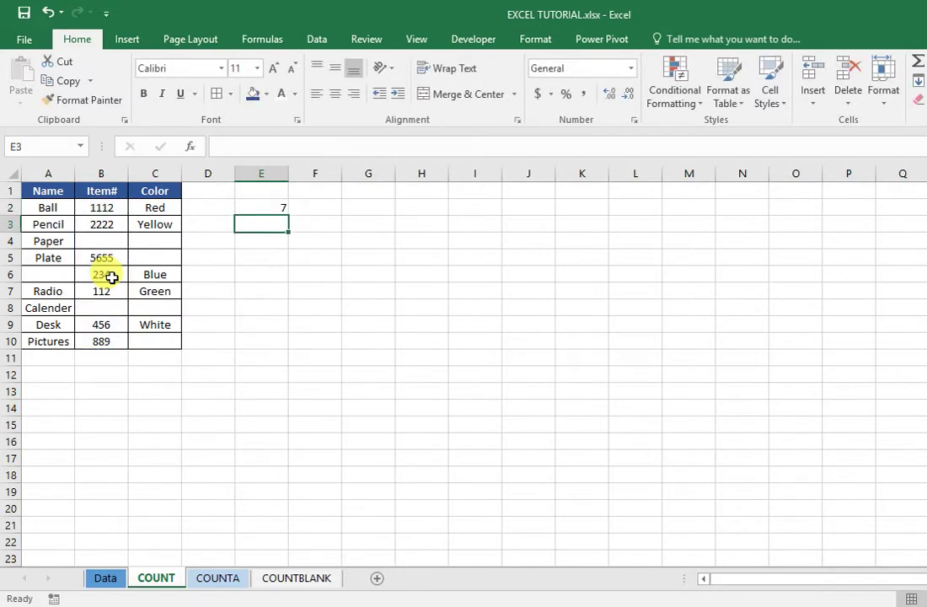
left_click(267, 207)
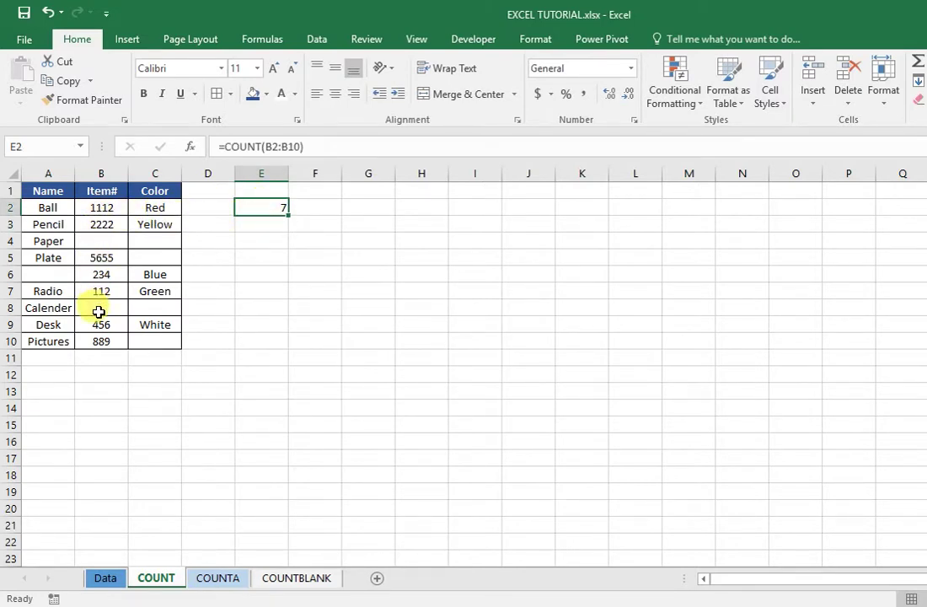
left_click(100, 207)
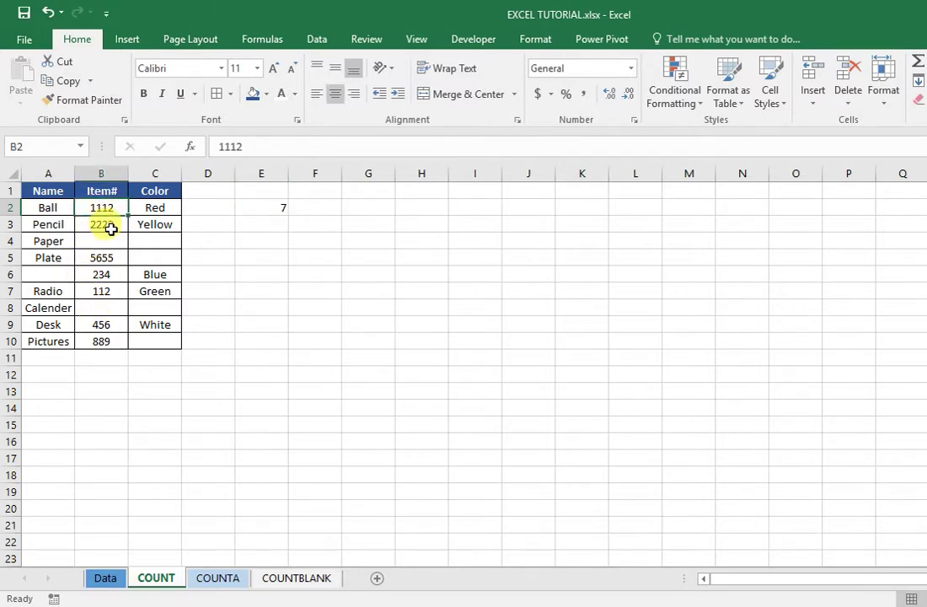
left_click(108, 226)
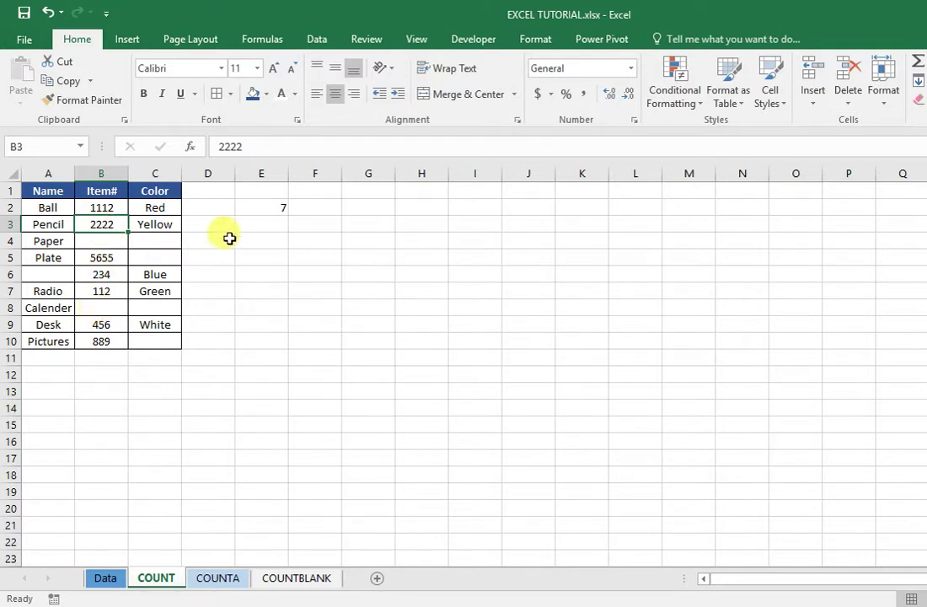
Step: Copy the COUNT formula from E2 into F2 so it covers the Color column, and check its range against the text entries
left_click(279, 204)
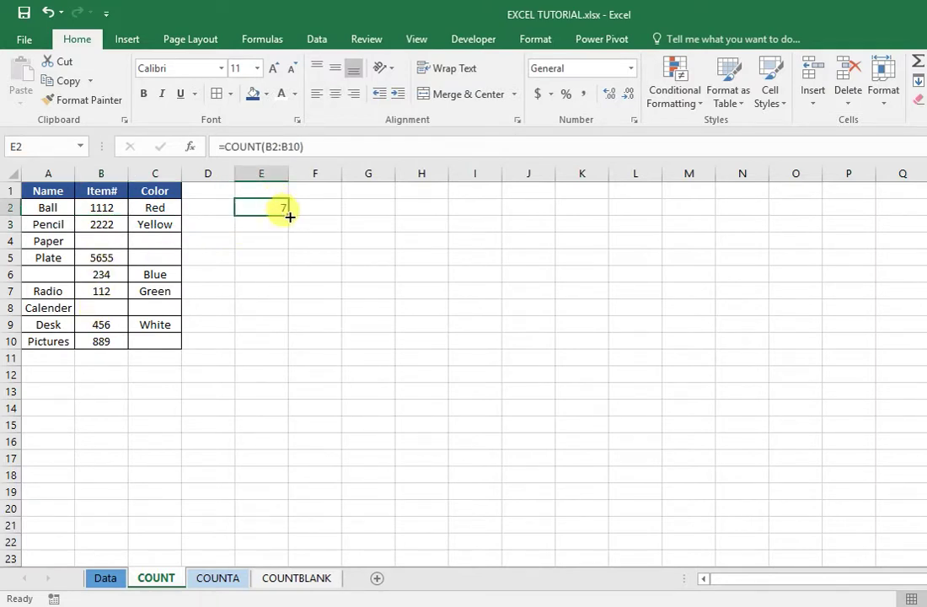
left_click_drag(288, 213, 327, 218)
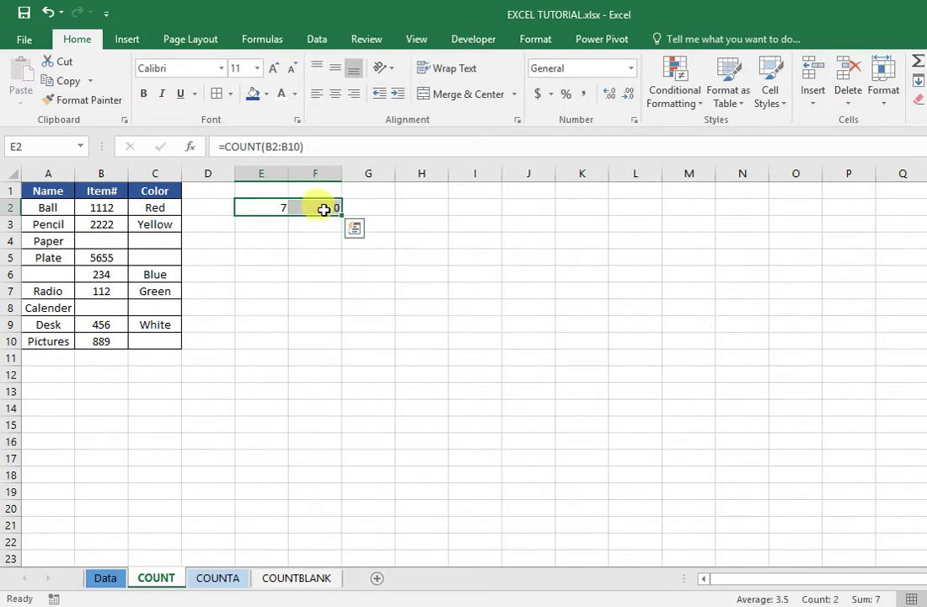
double_click(324, 208)
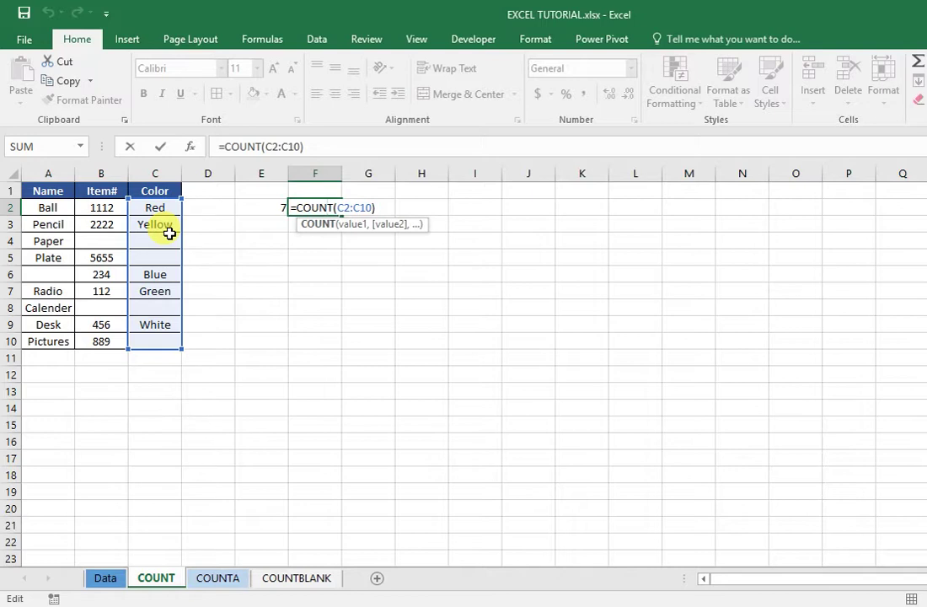
key("Return")
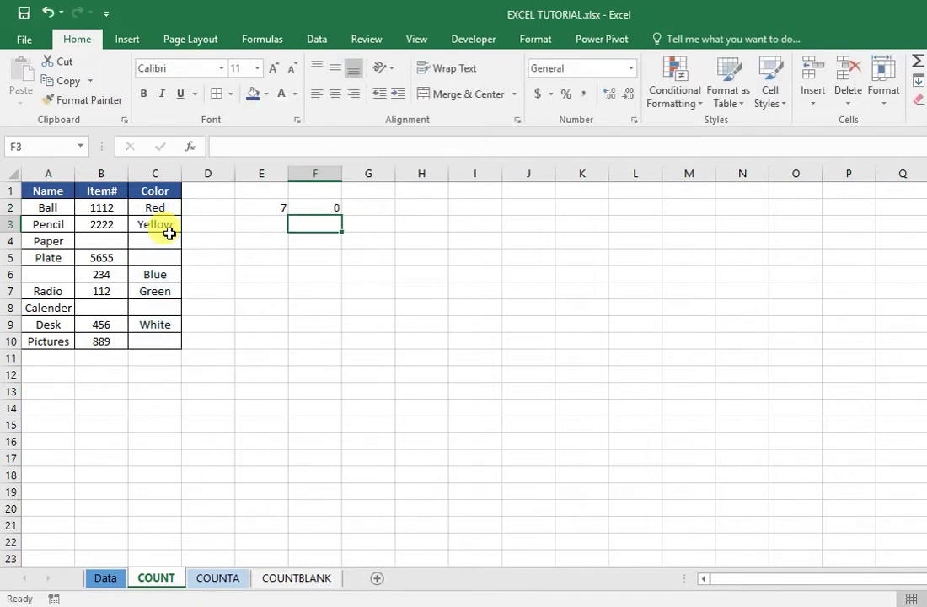
left_click(326, 209)
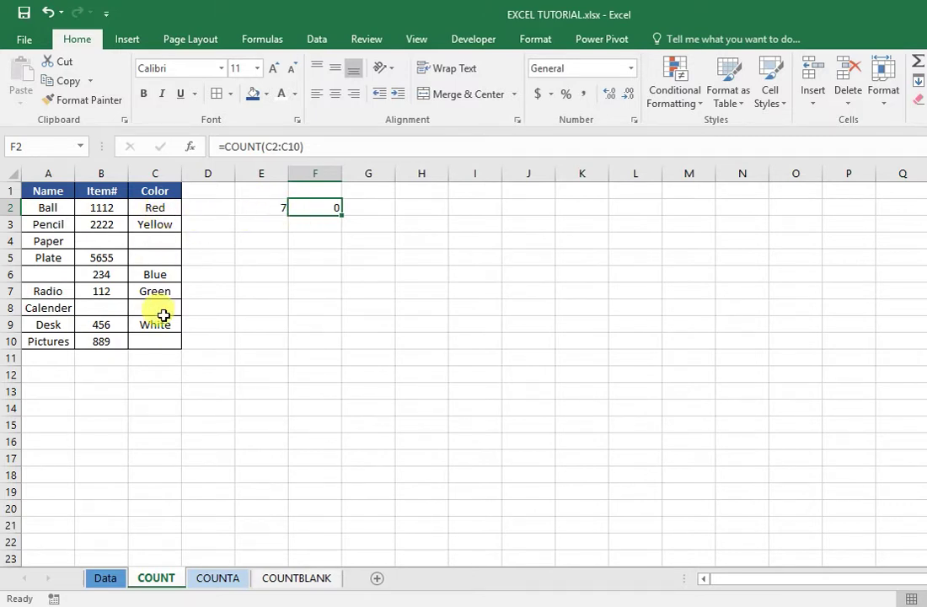
left_click(157, 208)
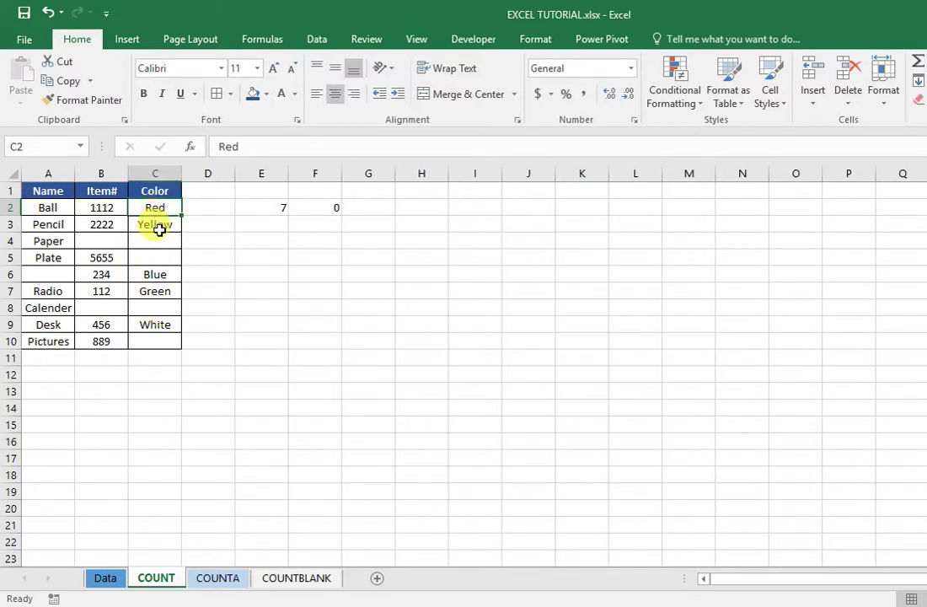
left_click(158, 225)
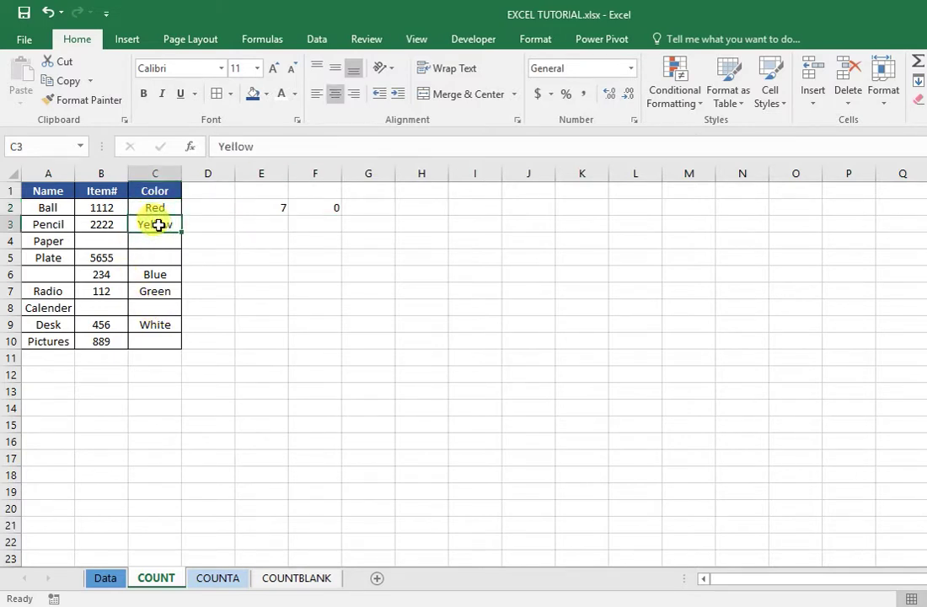
Step: Clear the copied COUNT formula from F2 and return to E2
left_click(318, 211)
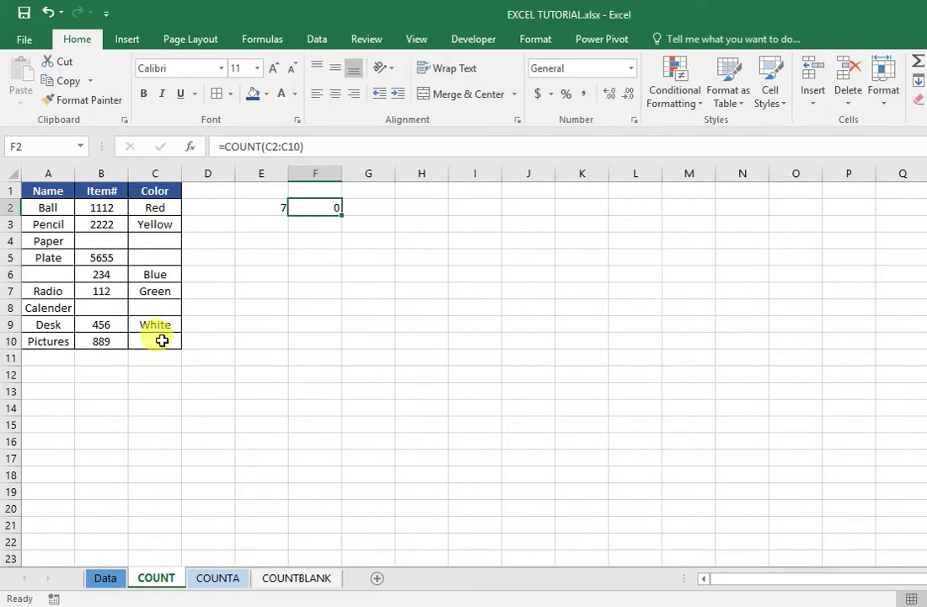
key("Delete")
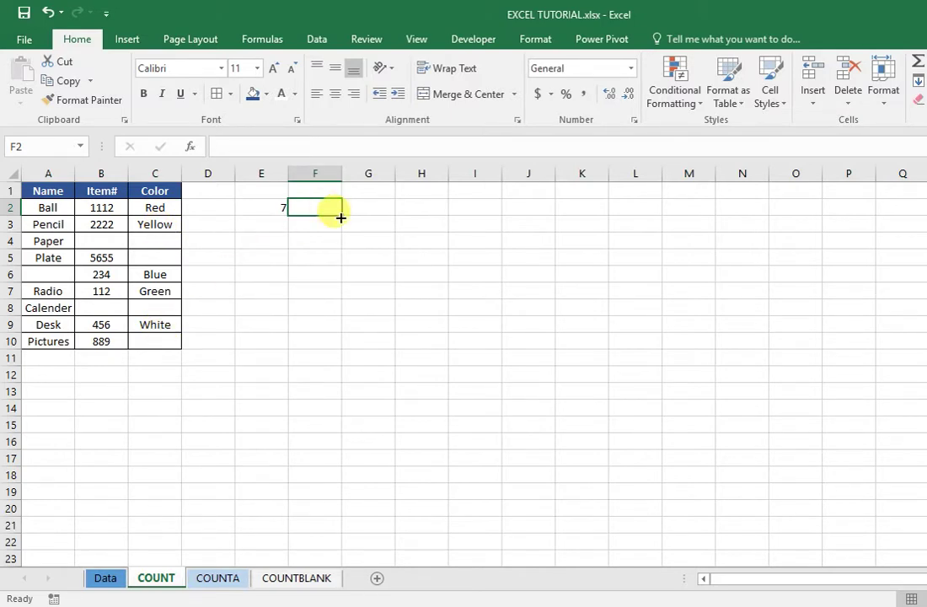
left_click(257, 206)
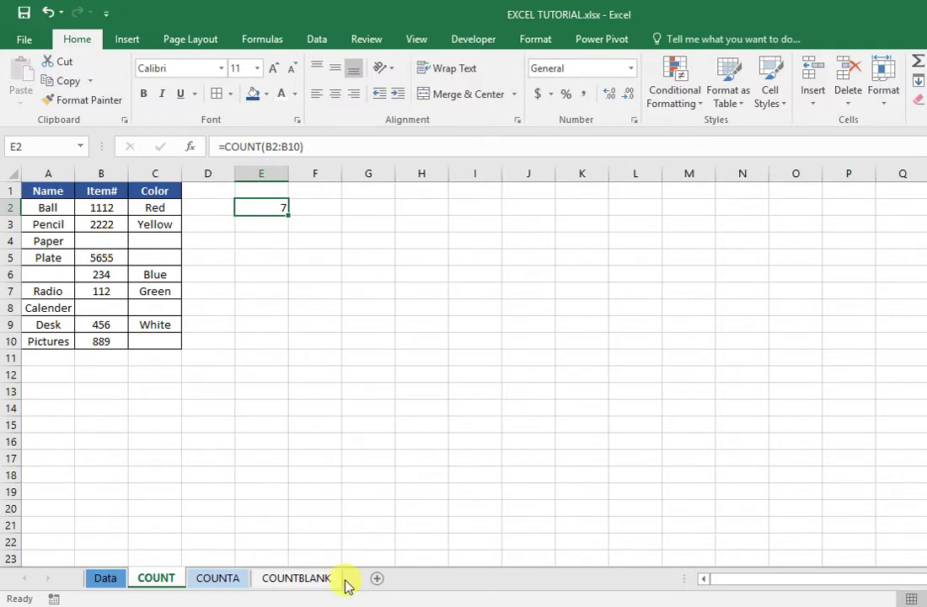
Step: On the COUNTA sheet, enter =COUNTA(A2:A10) in E2 to count the non-empty Name cells
left_click(216, 578)
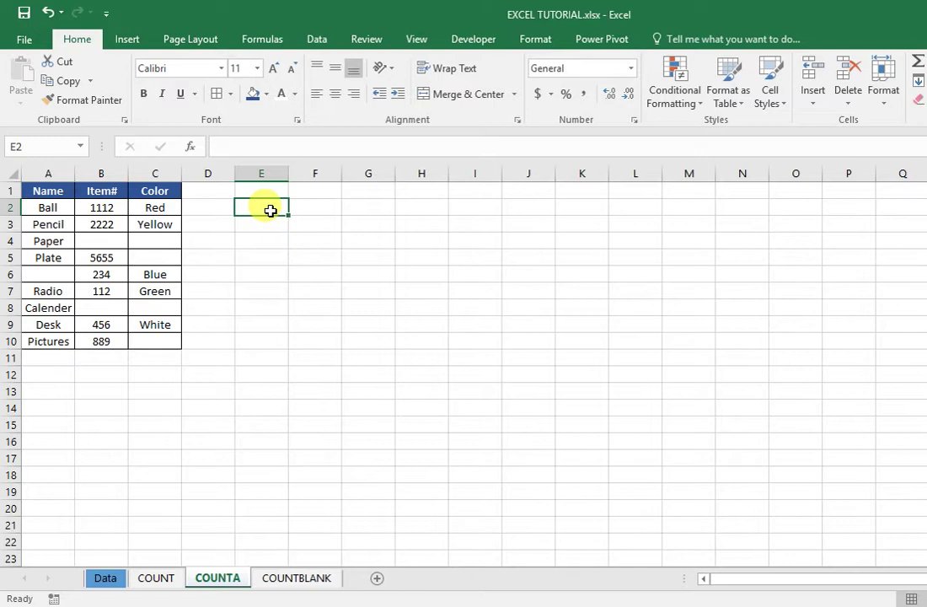
type("=")
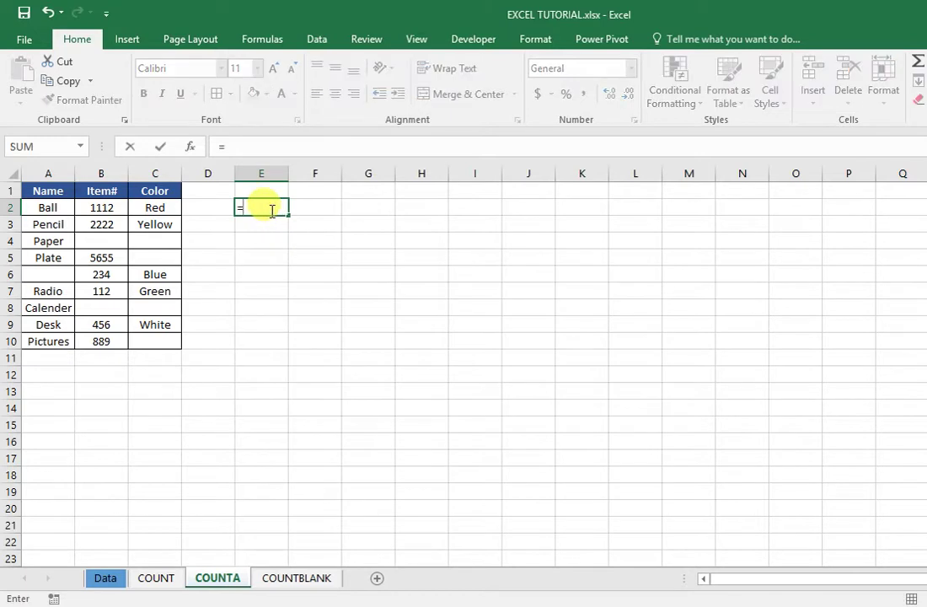
type("coun")
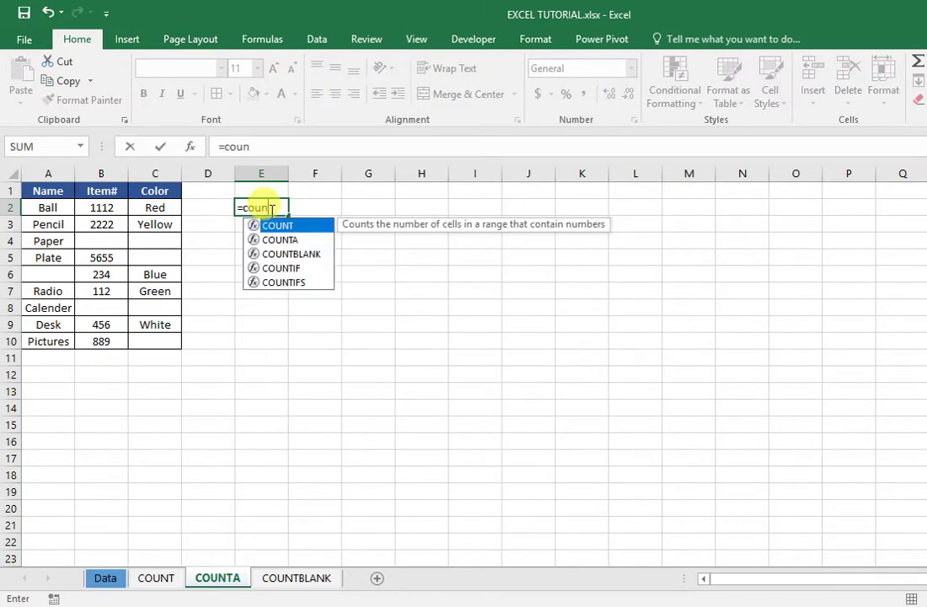
type("a")
key("BackSpace")
key("Down")
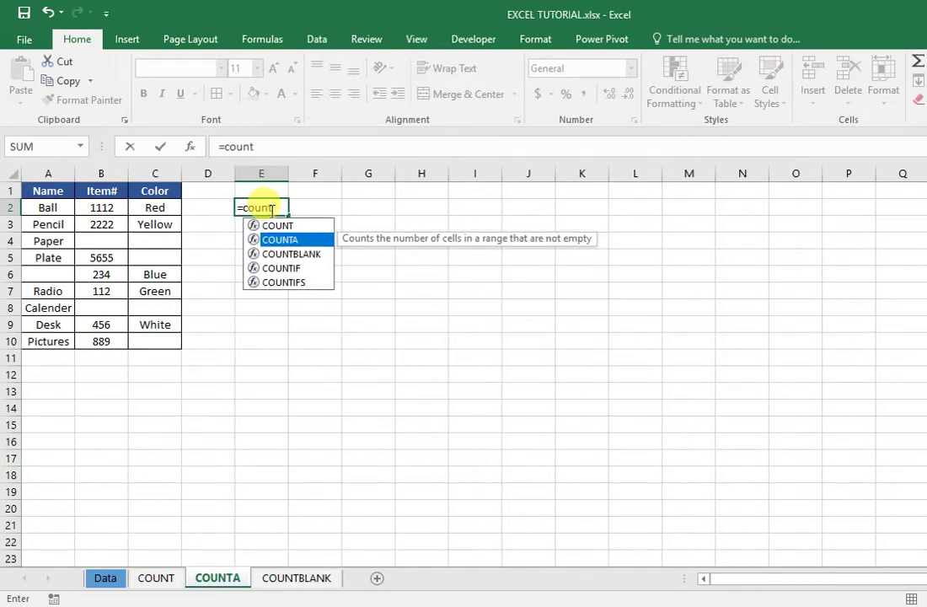
key("Tab")
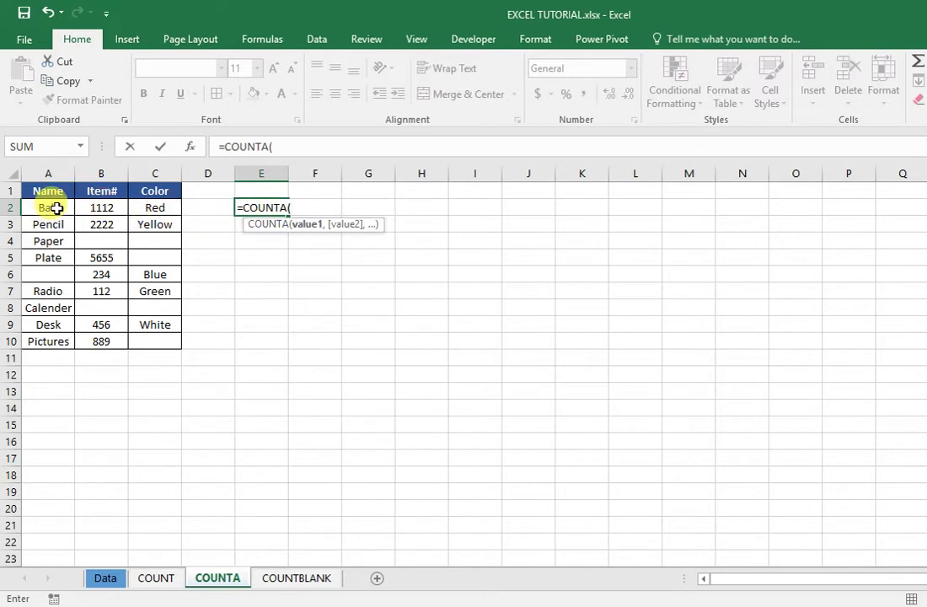
left_click_drag(55, 208, 54, 341)
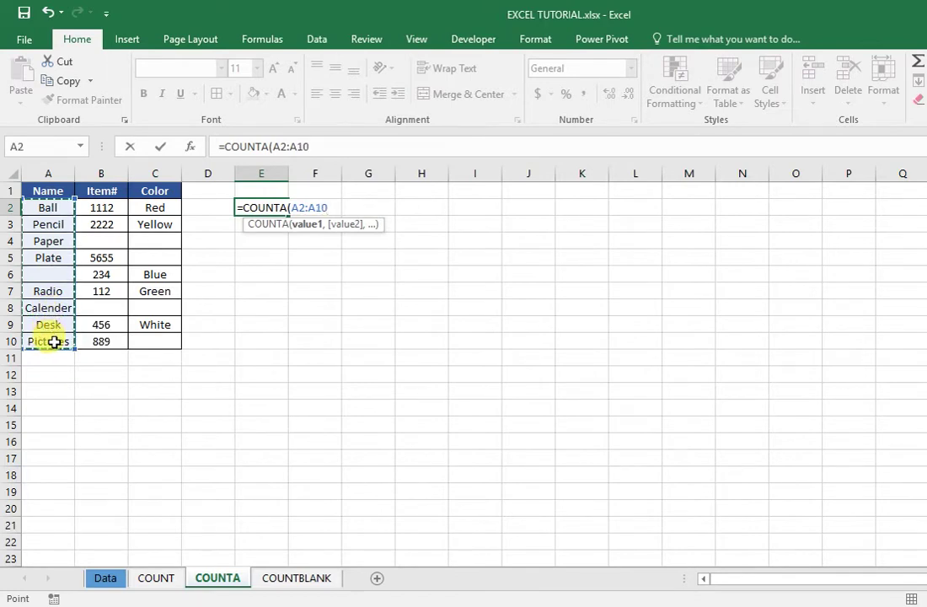
key("Return")
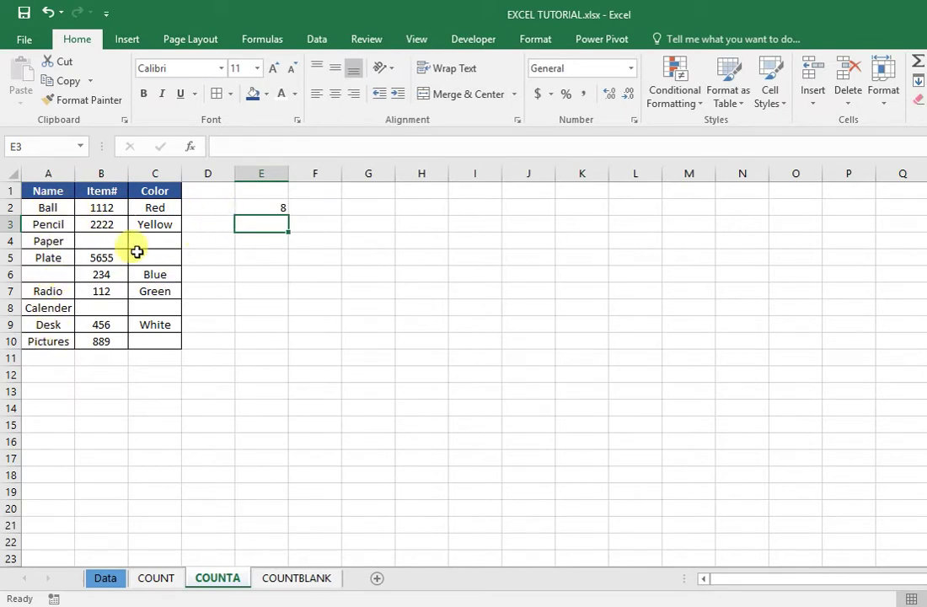
Step: Copy the COUNTA formula from E2 across to F2 and G2, and check the range that F2 refers to
left_click(274, 209)
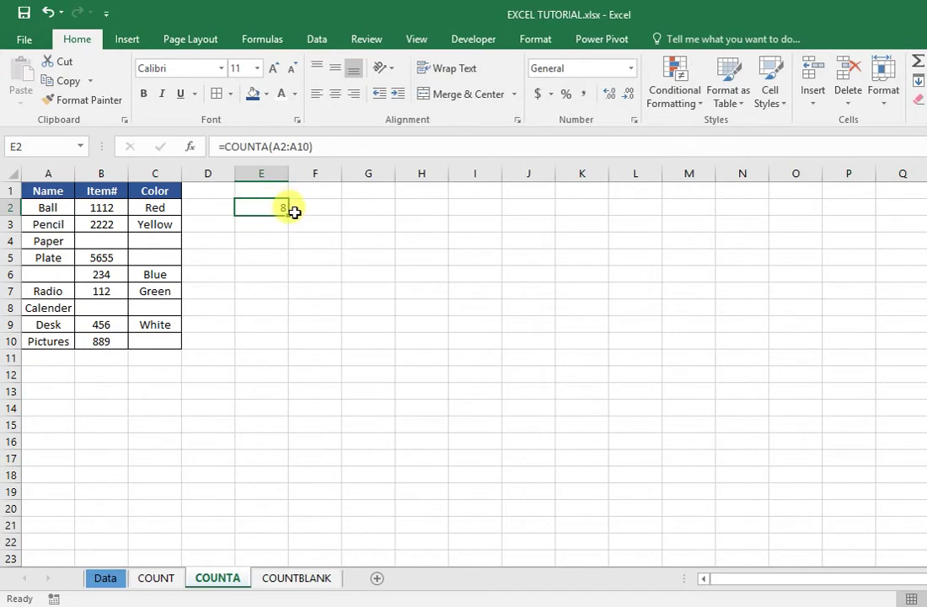
left_click_drag(289, 217, 384, 215)
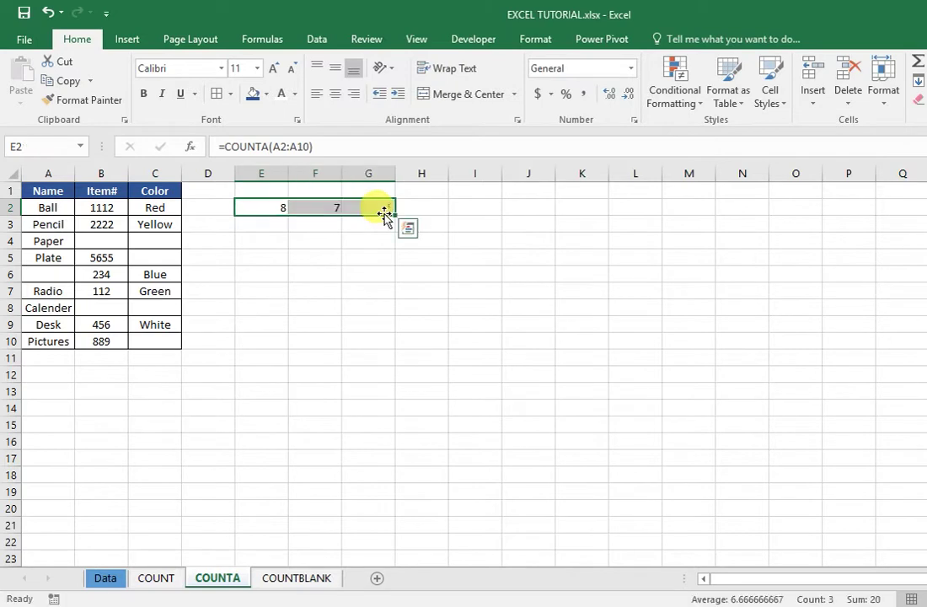
left_click(324, 242)
left_click(326, 209)
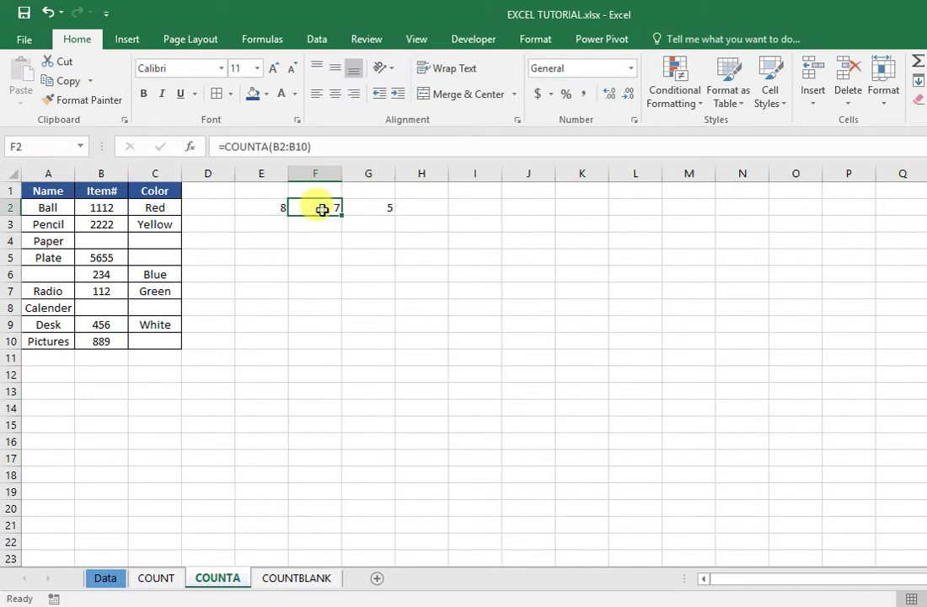
double_click(325, 209)
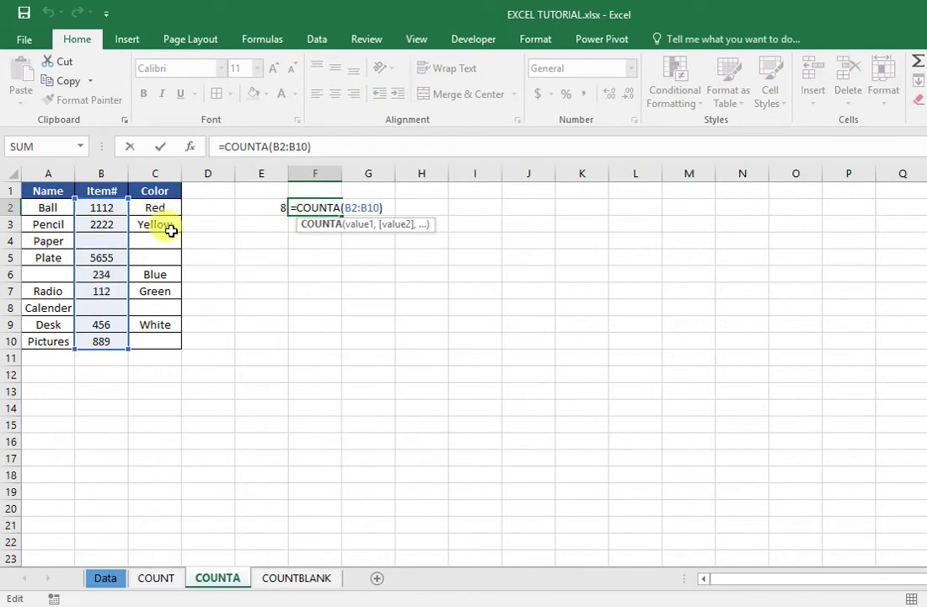
key("Return")
left_click(335, 207)
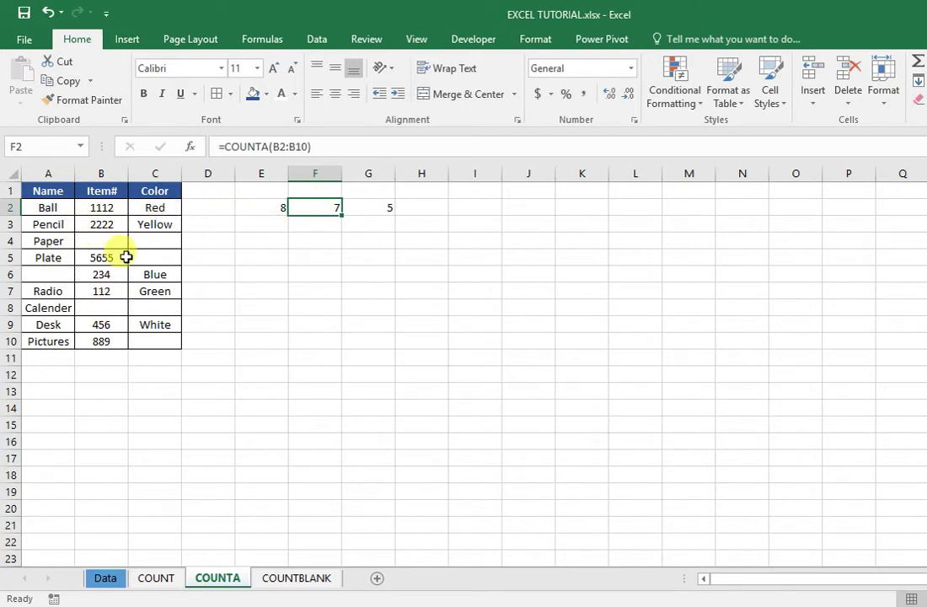
Step: Check the range that the COUNTA formula in G2 refers to against the Color column, and return to E2
left_click(357, 207)
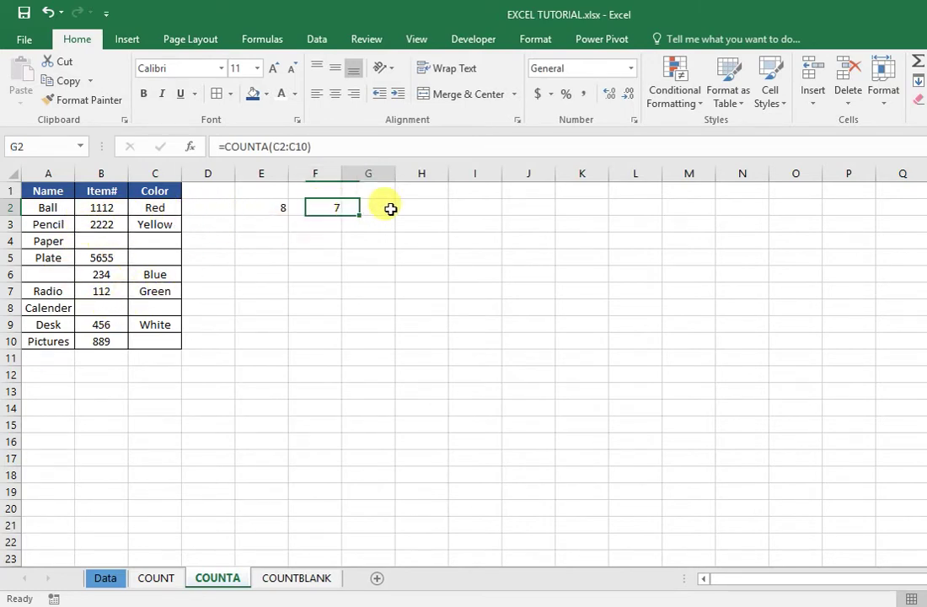
double_click(373, 207)
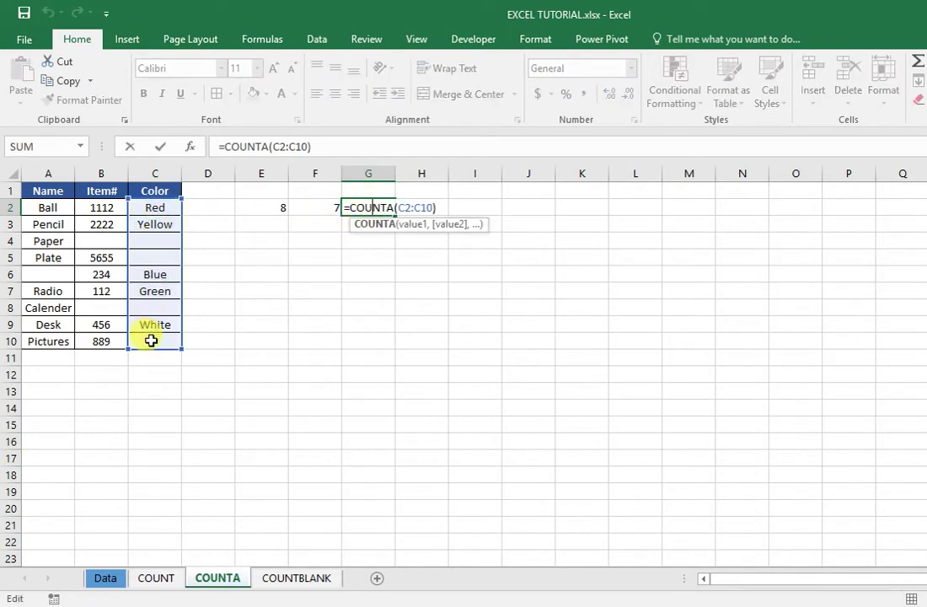
key("Return")
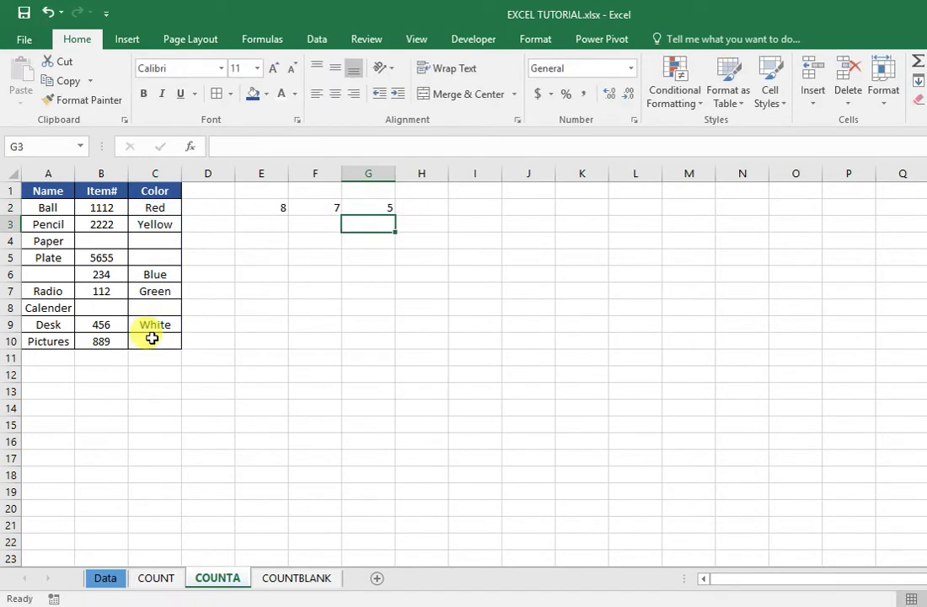
left_click(382, 208)
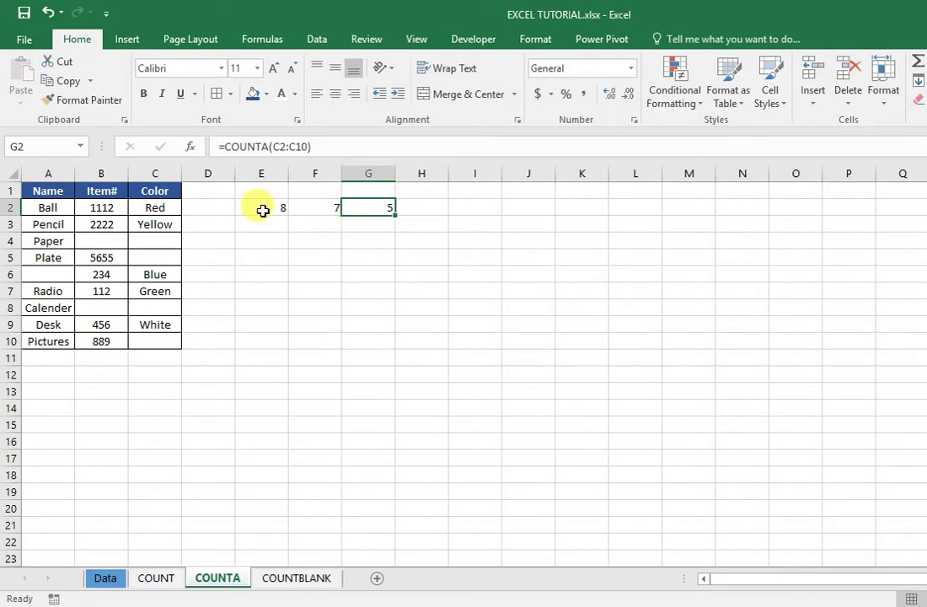
left_click(263, 210)
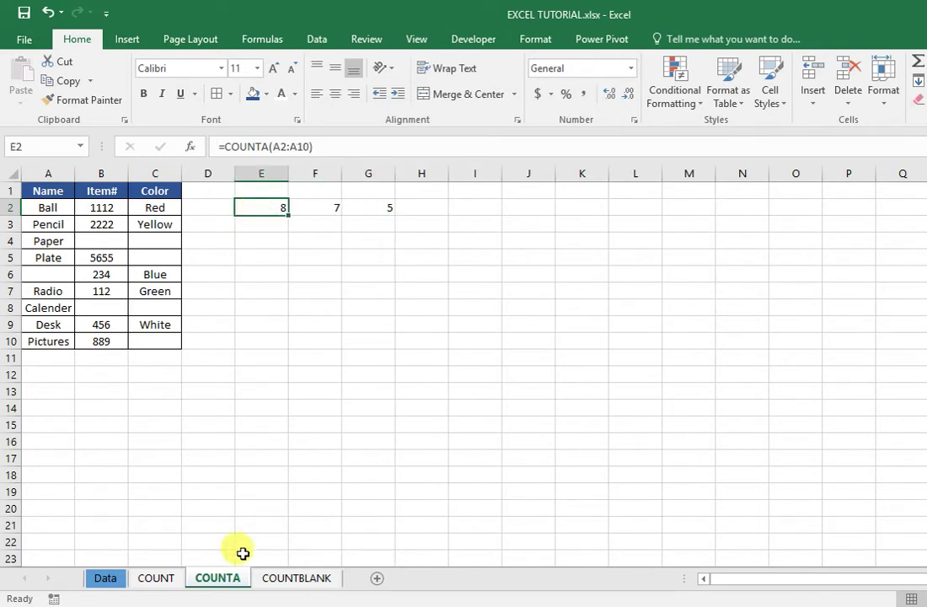
Step: On the COUNTBLANK sheet, enter =COUNTBLANK(A2:A10) in E2 to count the empty Name cells
left_click(282, 580)
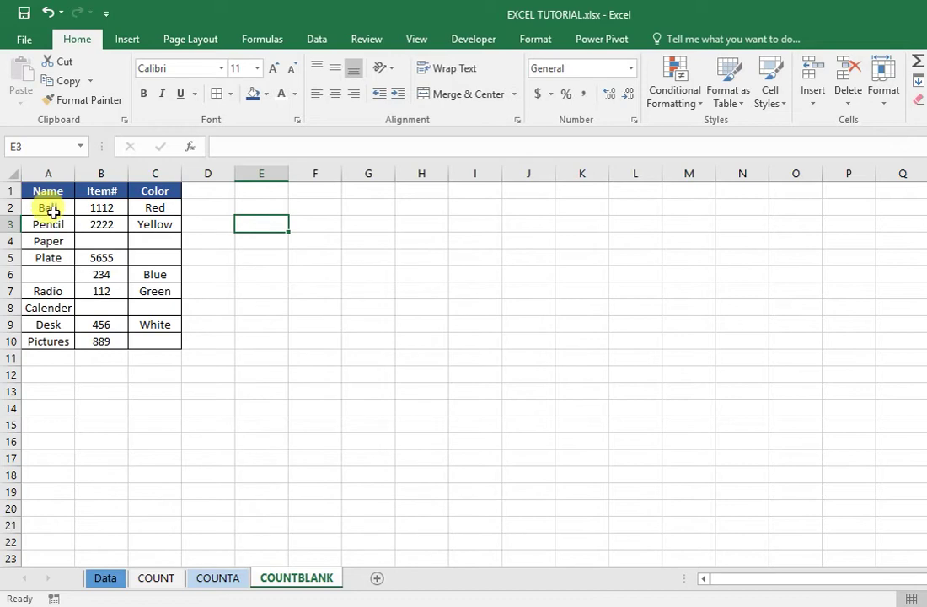
left_click_drag(53, 210, 56, 339)
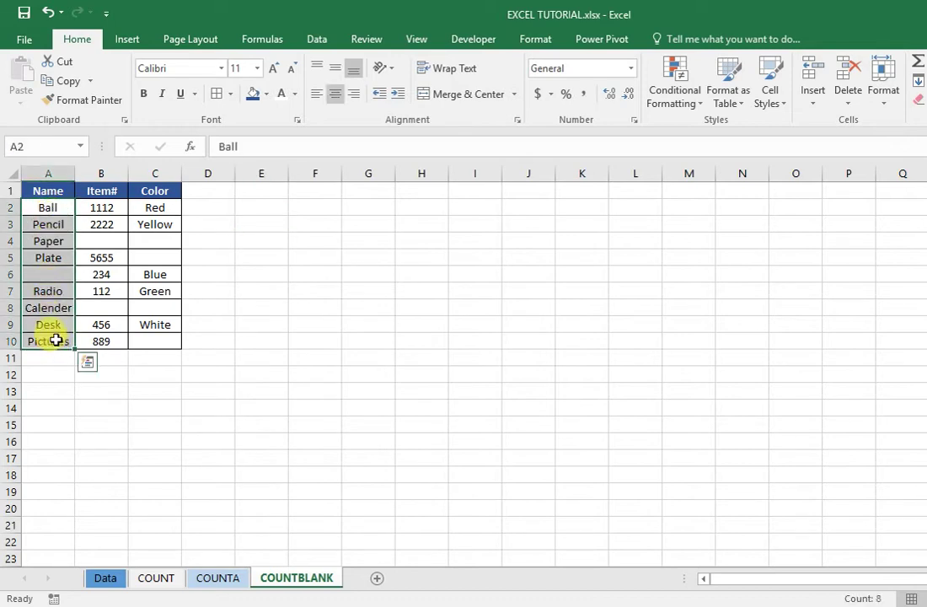
left_click(49, 272)
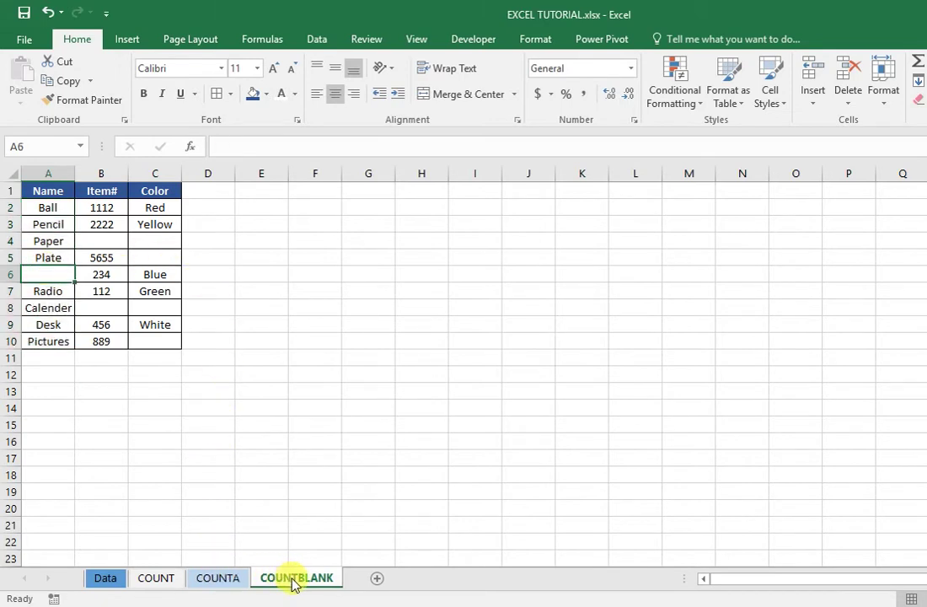
left_click(264, 209)
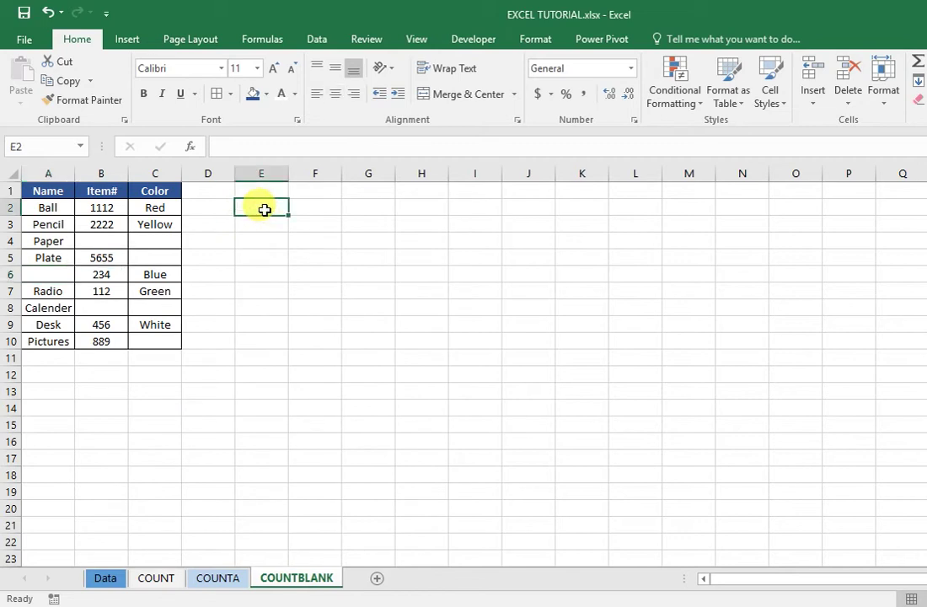
type("=")
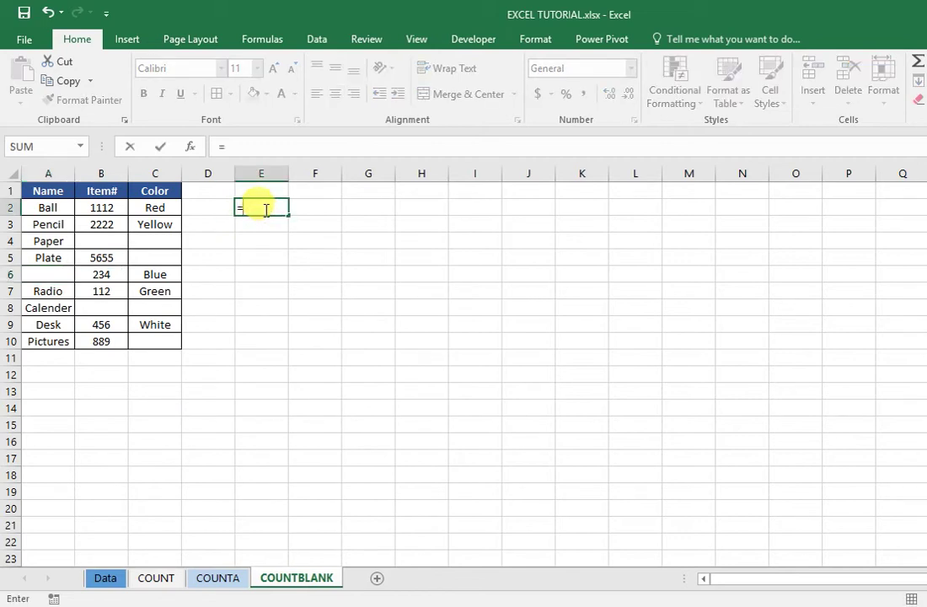
type("count")
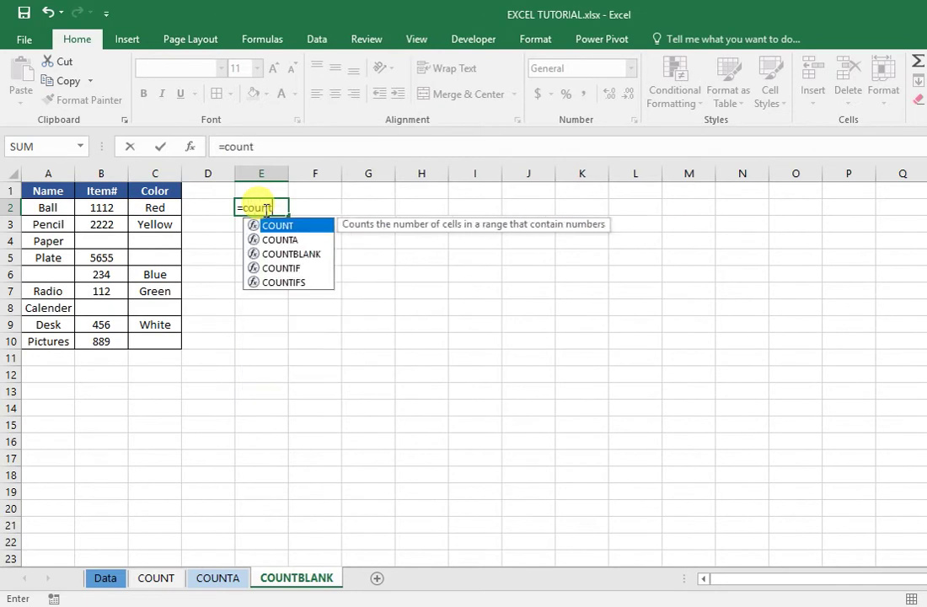
key("Down")
key("Down")
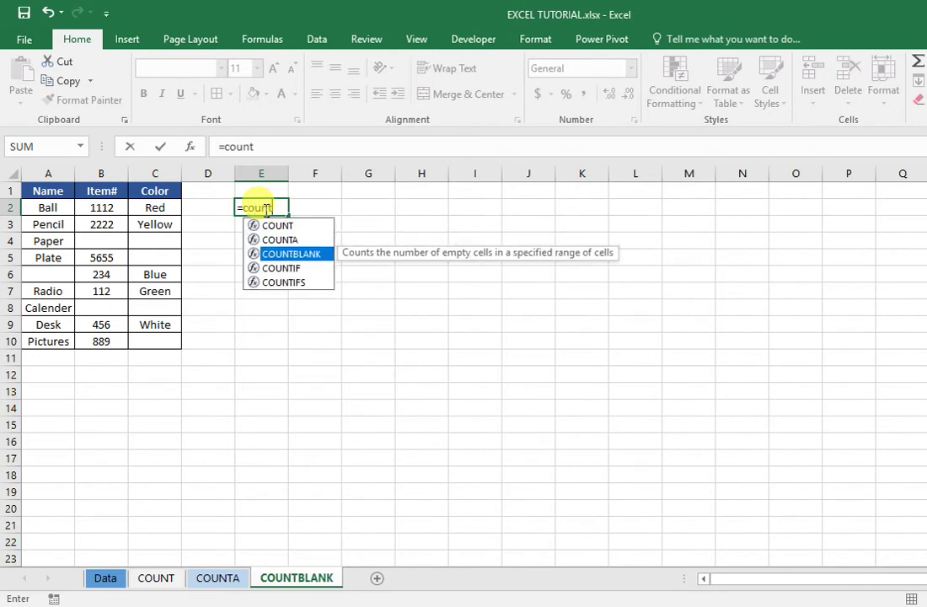
key("Tab")
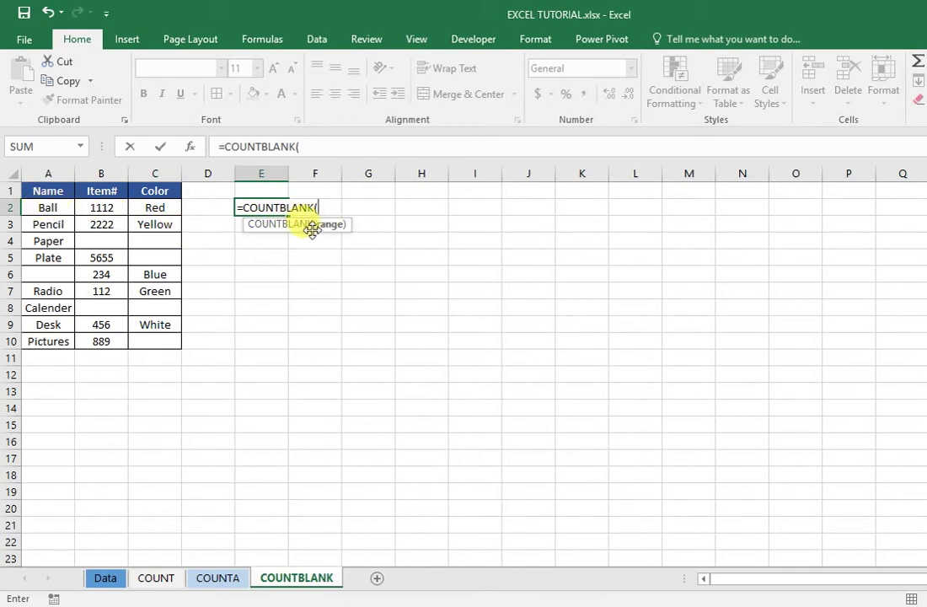
left_click(57, 210)
left_click_drag(58, 210, 60, 341)
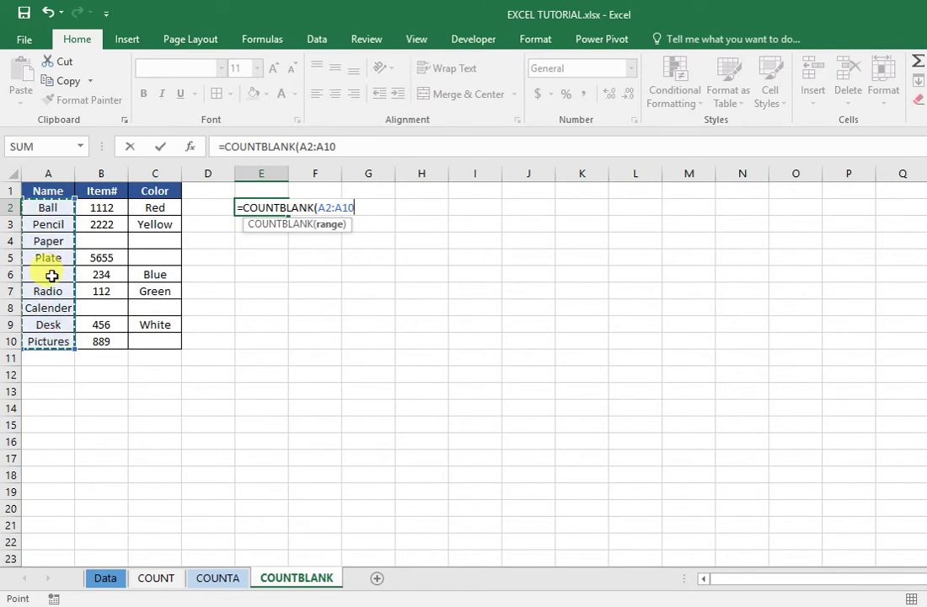
key("Return")
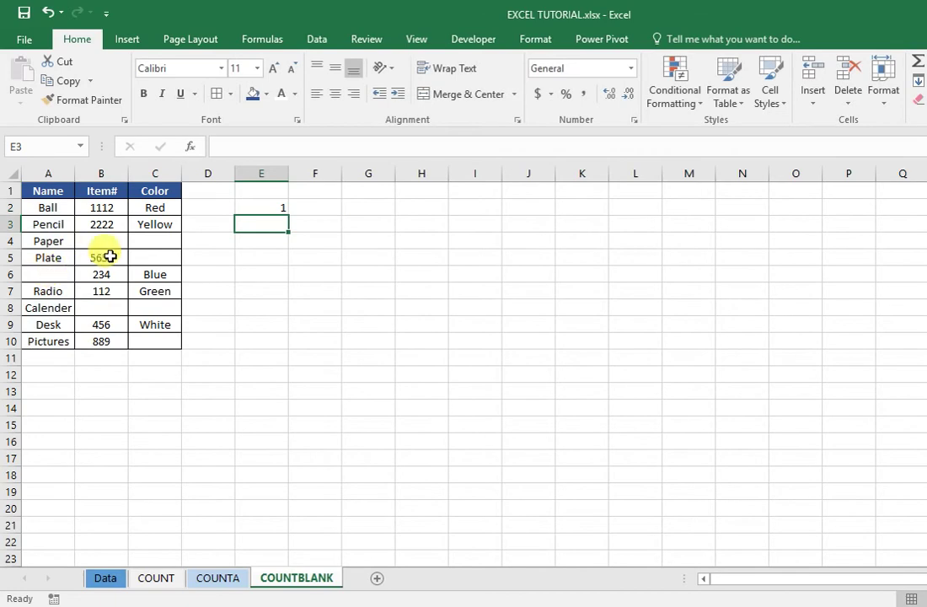
Step: Copy the COUNTBLANK formula from E2 into F2 so it covers the Item# column, and check its range
left_click(276, 207)
left_click_drag(290, 219, 337, 219)
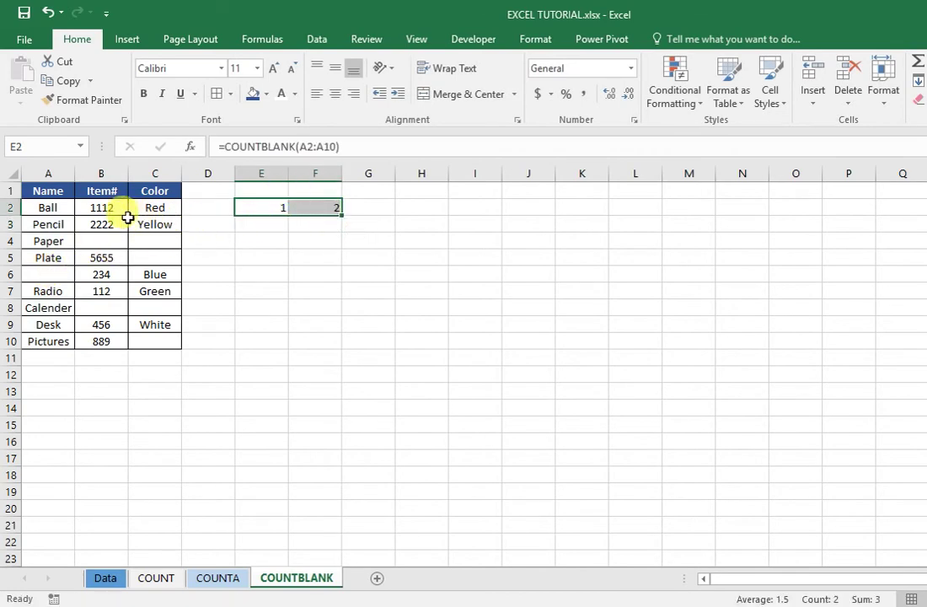
left_click(314, 207)
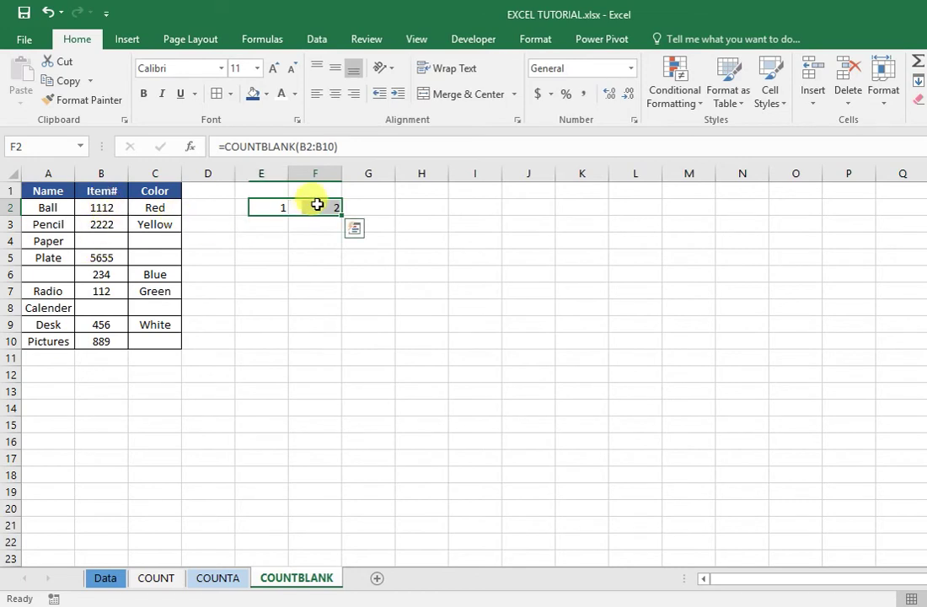
double_click(313, 207)
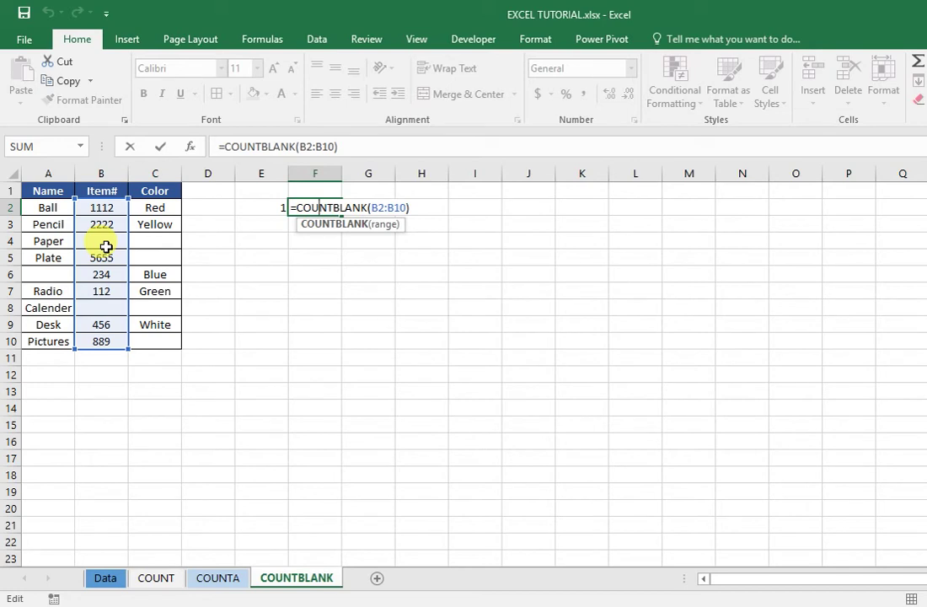
key("Return")
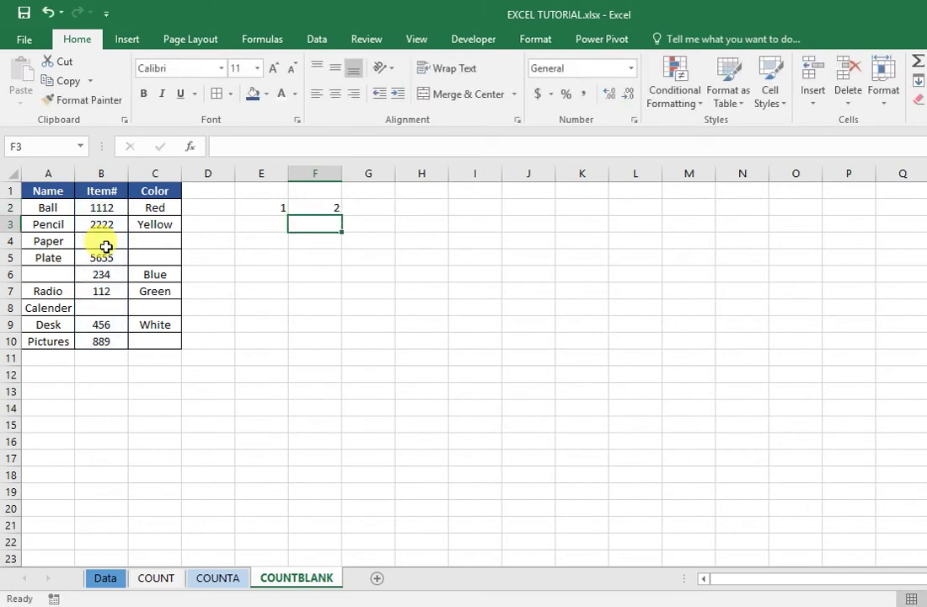
Step: Extend the COUNTBLANK formula from F2 into G2 for the Color column, and check the range it refers to
left_click(324, 209)
left_click_drag(343, 215, 384, 212)
left_click(428, 214)
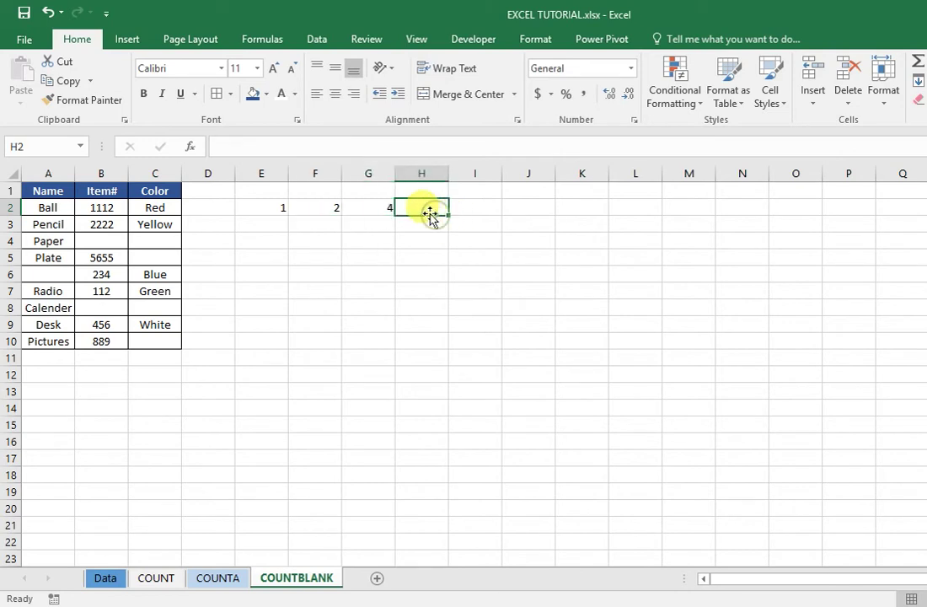
double_click(383, 206)
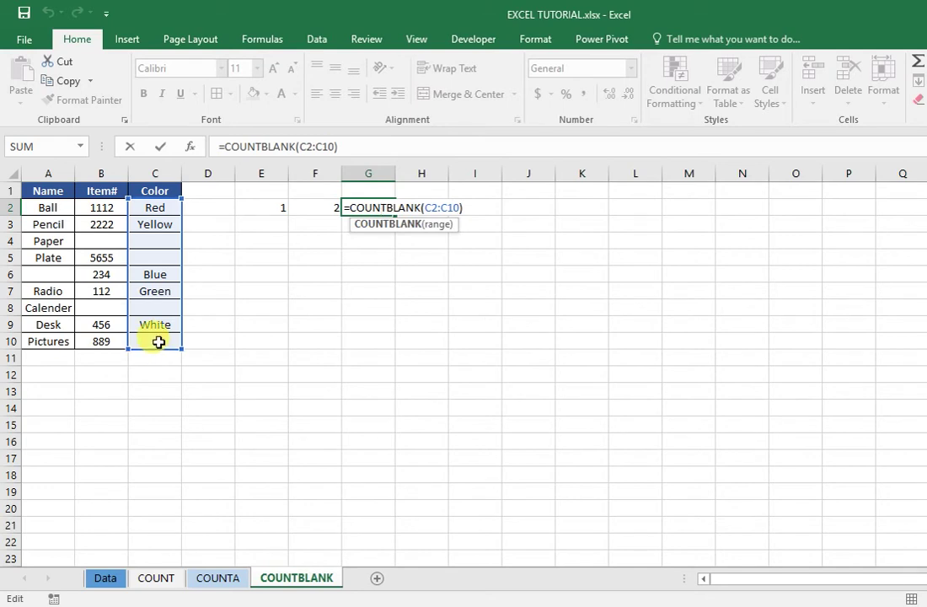
key("Return")
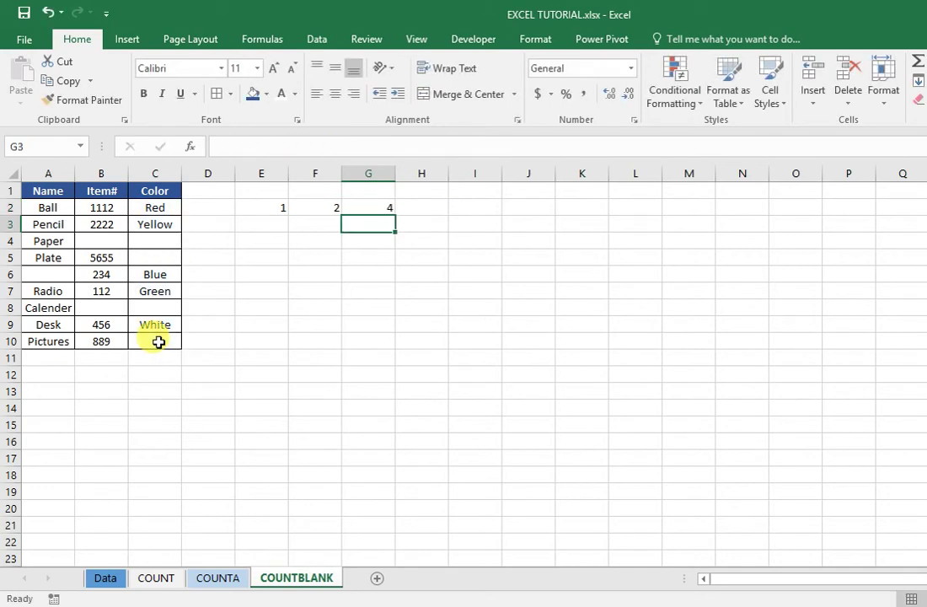